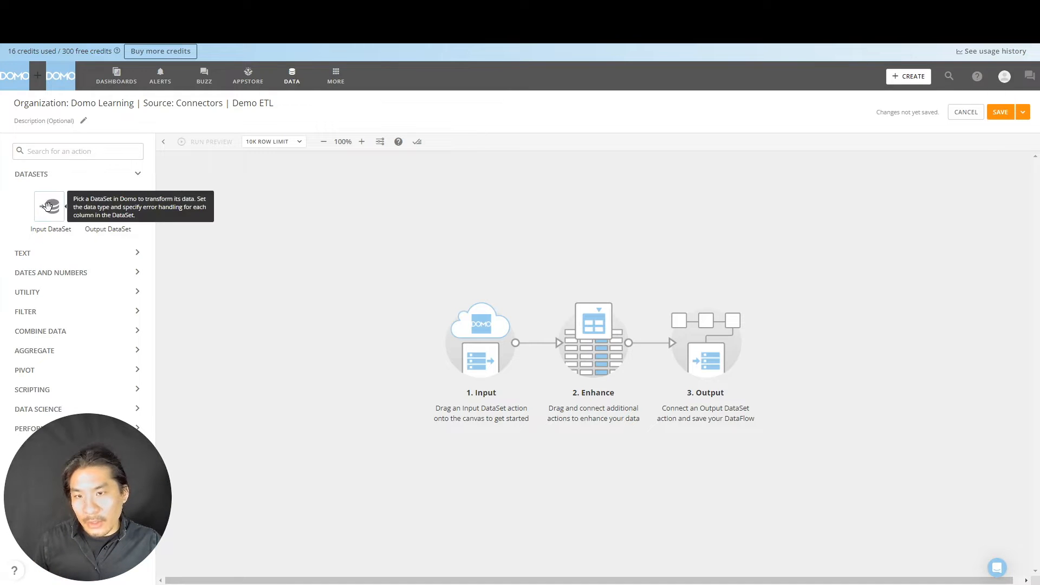
# Add an Input DataSet to the canvas and choose the Google Sheets Sample Marketing Data dataset as its source.
pyautogui.moveTo(50, 208); pyautogui.dragTo(191, 183)
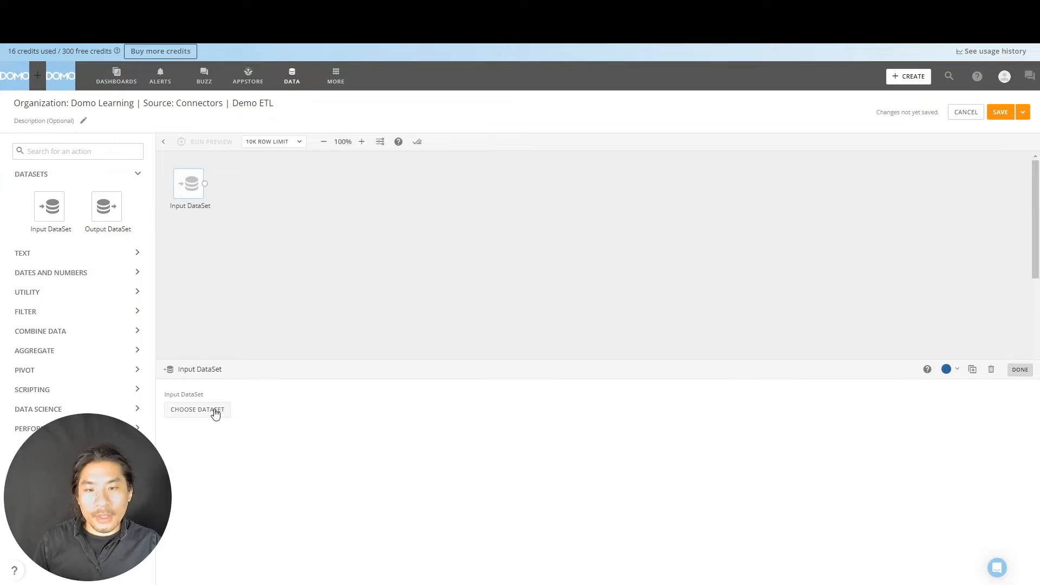
pyautogui.click(214, 408)
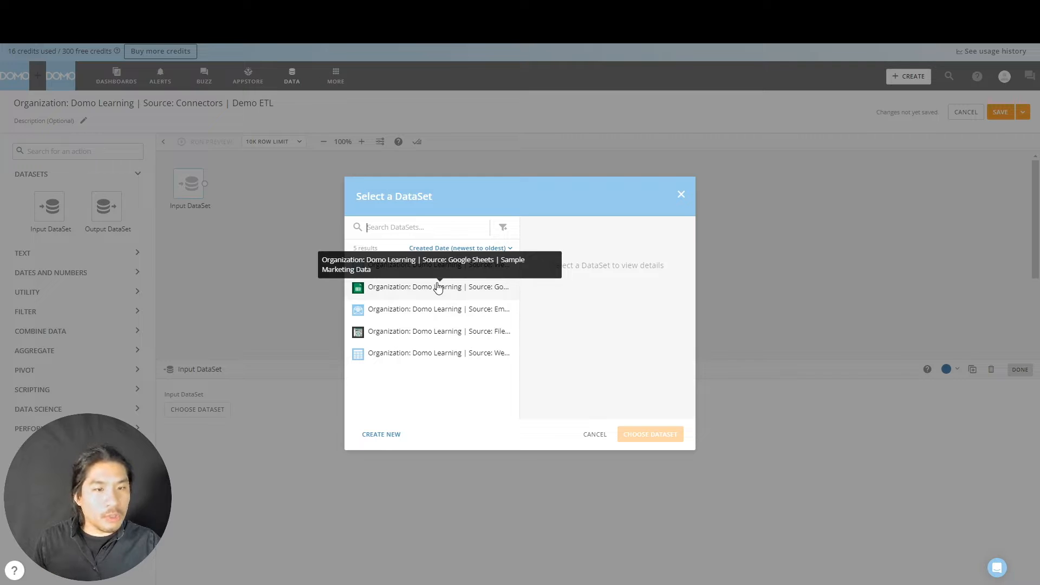
pyautogui.click(438, 287)
pyautogui.click(660, 433)
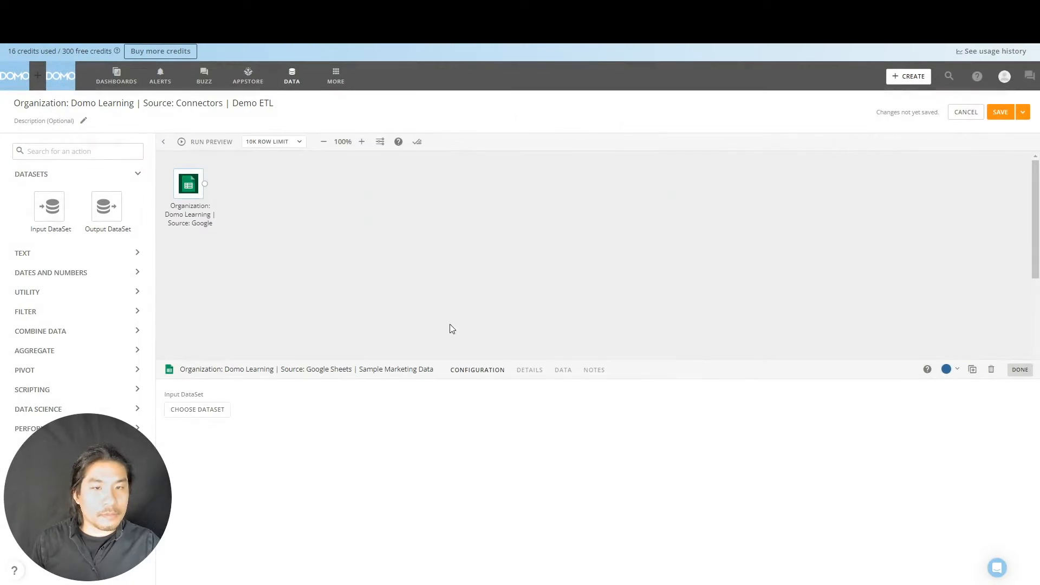
pyautogui.click(366, 265)
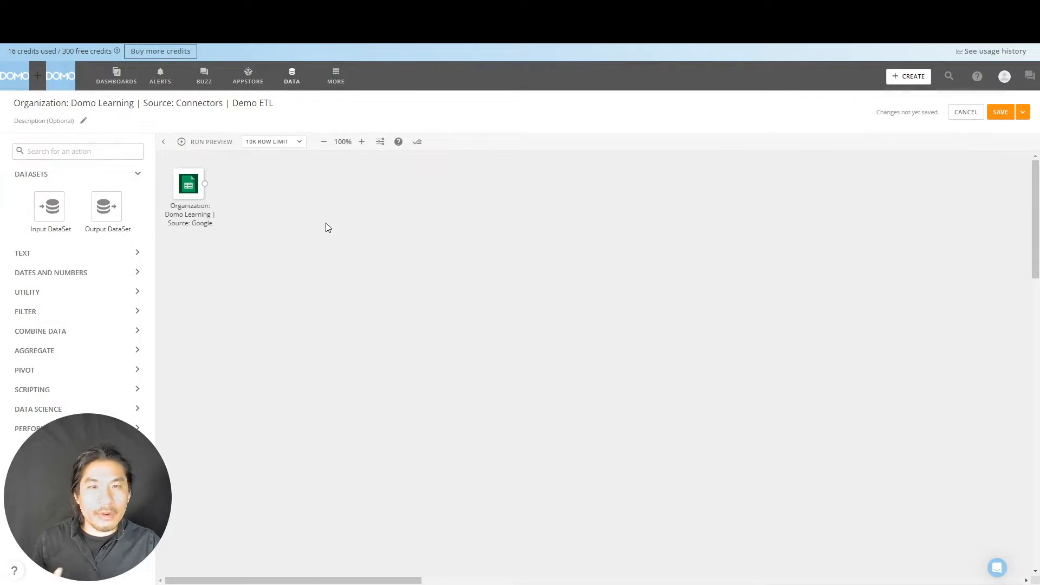
# Place an Output DataSet beside the Google Sheets input and connect the input to it.
pyautogui.click(362, 141)
pyautogui.click(362, 142)
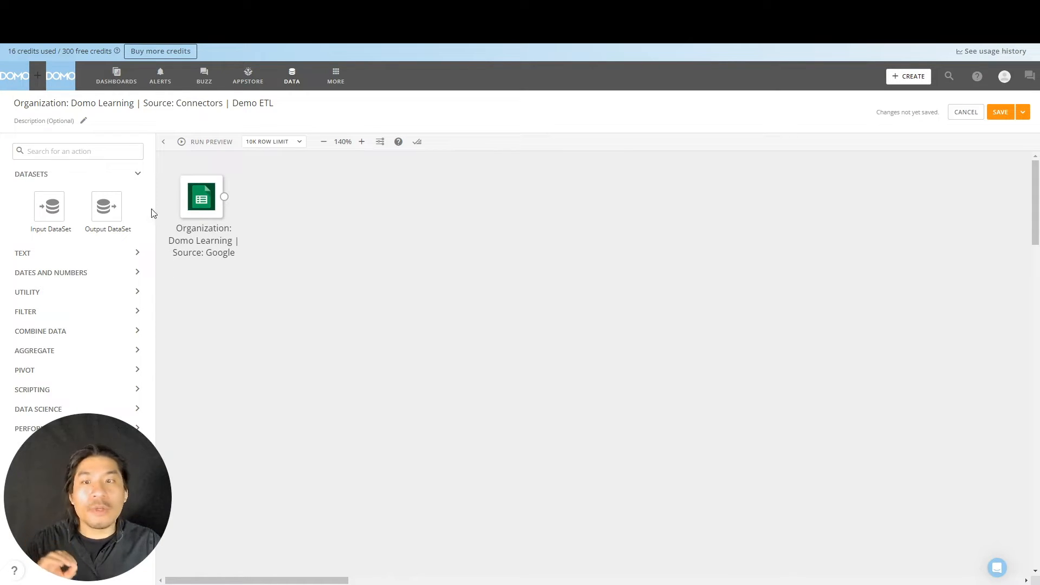
pyautogui.moveTo(106, 207); pyautogui.dragTo(317, 204)
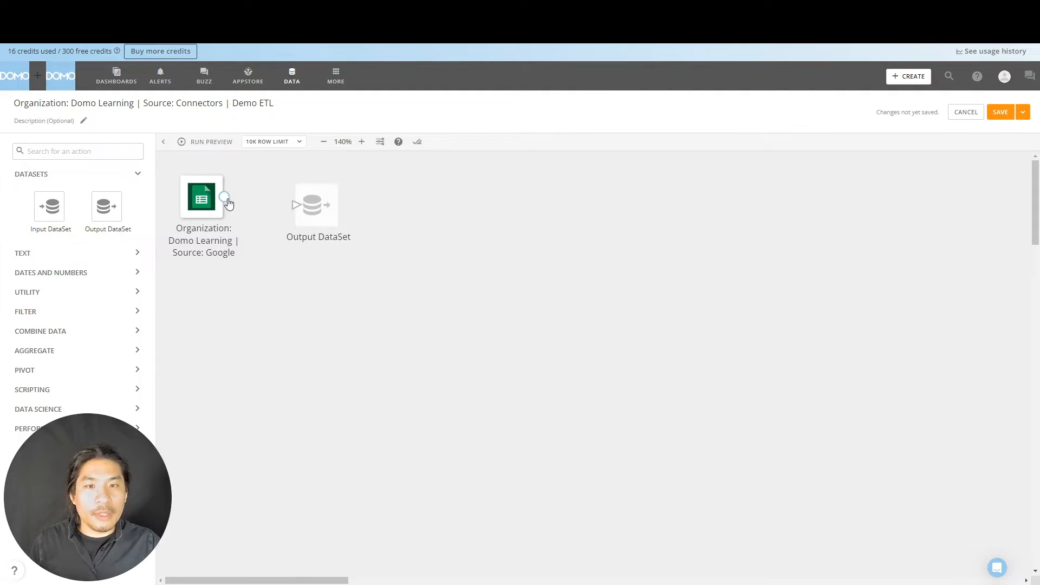
pyautogui.moveTo(224, 196); pyautogui.dragTo(312, 205)
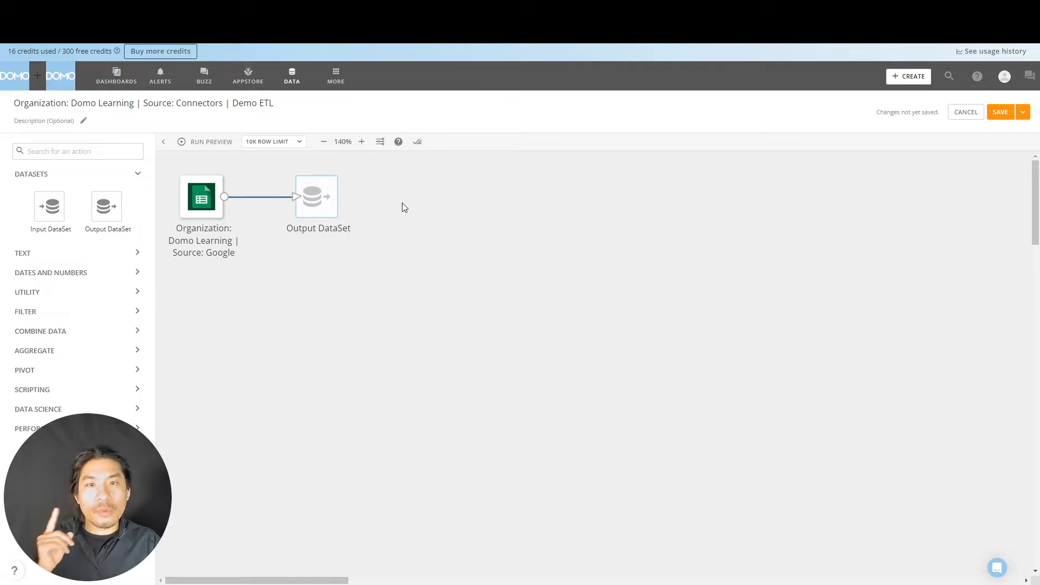
# Name the output dataset "Organization: Domo Learning | Source: Connectors | Demo ETL", copied from the DataFlow's title.
pyautogui.click(247, 103)
pyautogui.hotkey('ctrl', 'c')
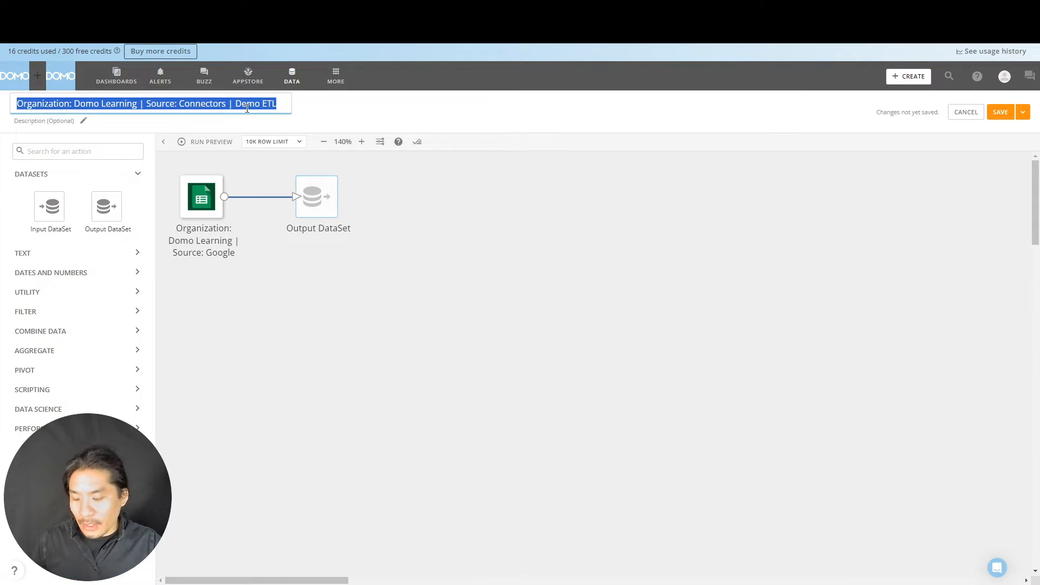
pyautogui.click(310, 212)
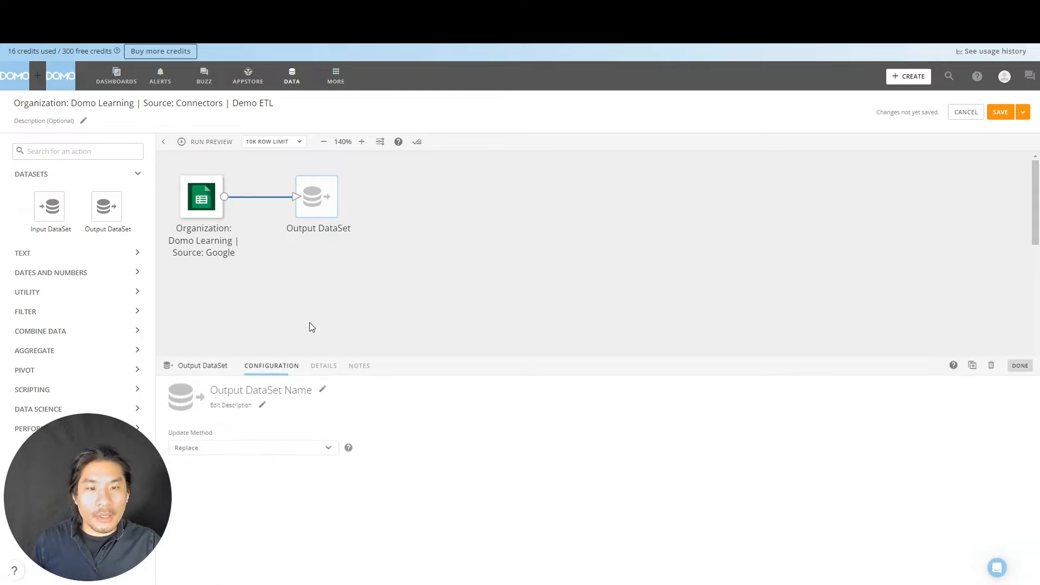
pyautogui.click(294, 394)
pyautogui.hotkey('ctrl', 'v')
pyautogui.click(422, 269)
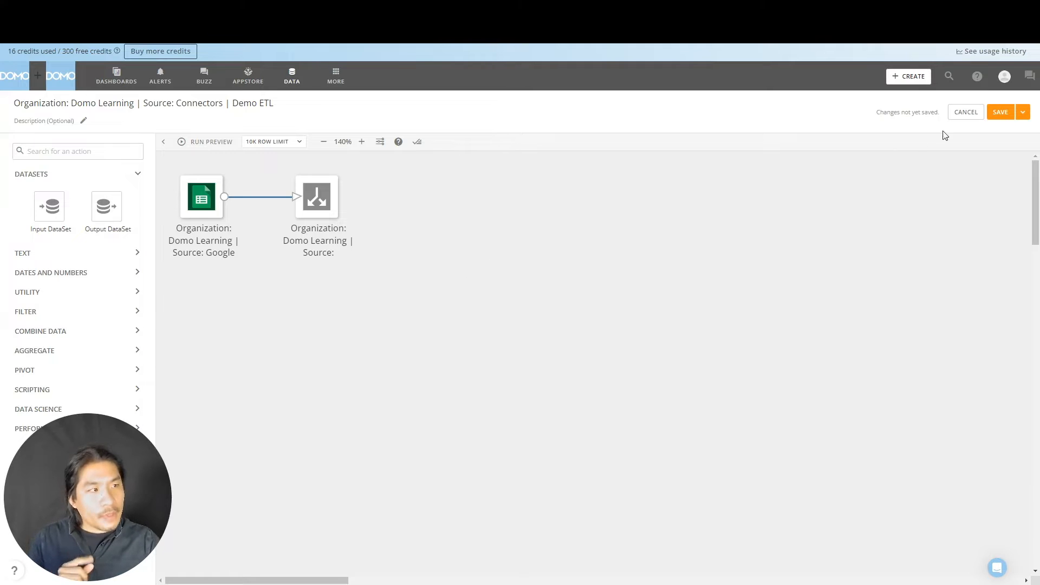
# Save the DataFlow without a version description or trigger, and check the alternative save options.
pyautogui.click(1001, 115)
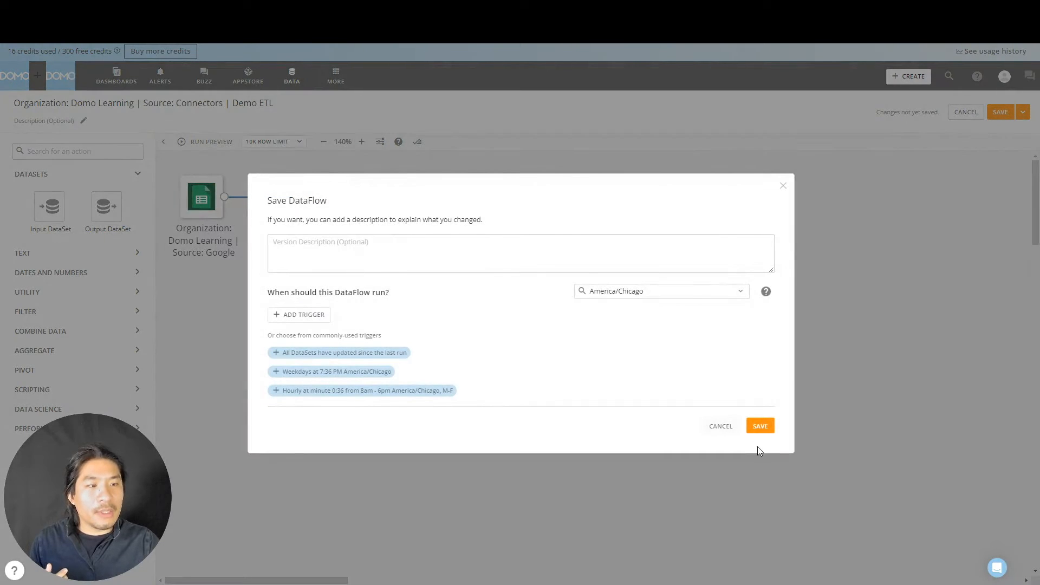
pyautogui.click(759, 427)
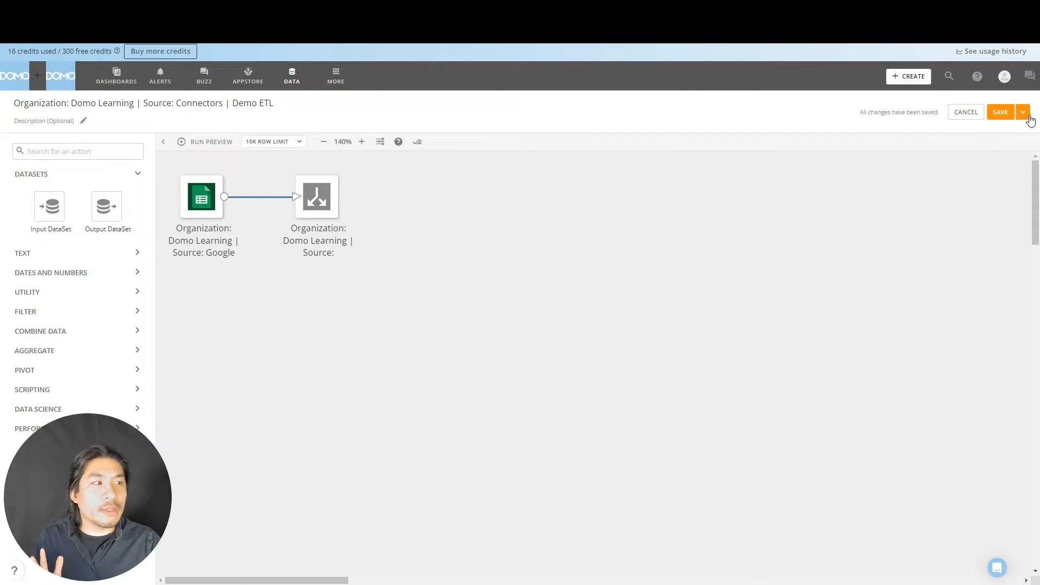
pyautogui.click(1024, 114)
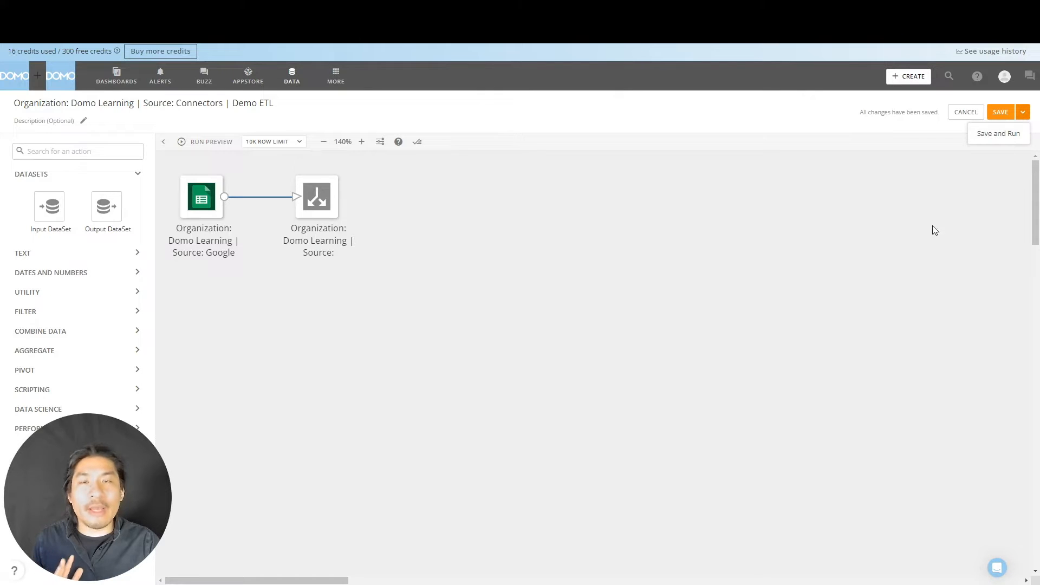
pyautogui.click(768, 314)
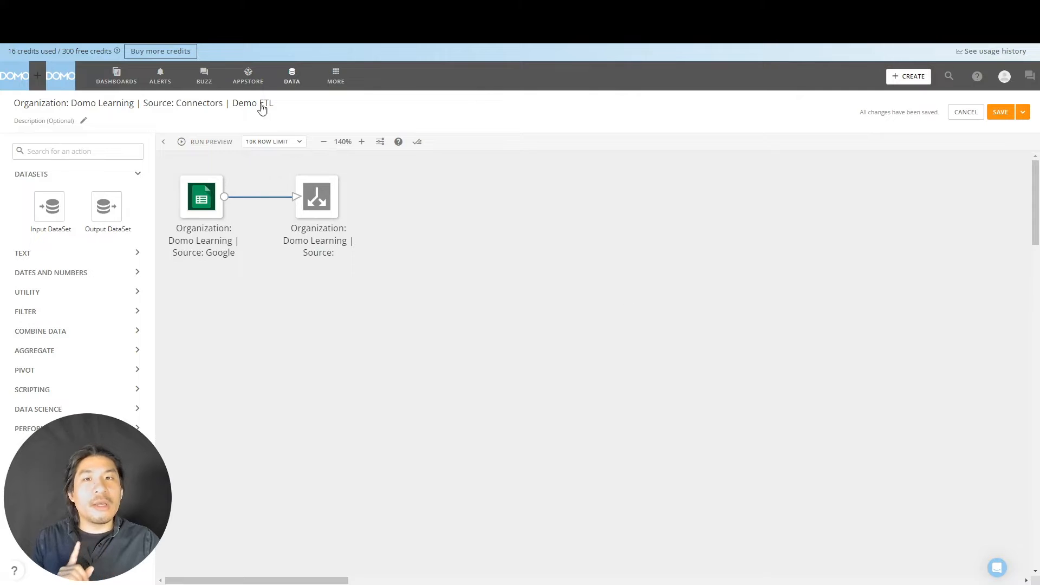
# Connect two extra Output DataSets to the Google Sheets input and delete both again.
pyautogui.moveTo(333, 196)
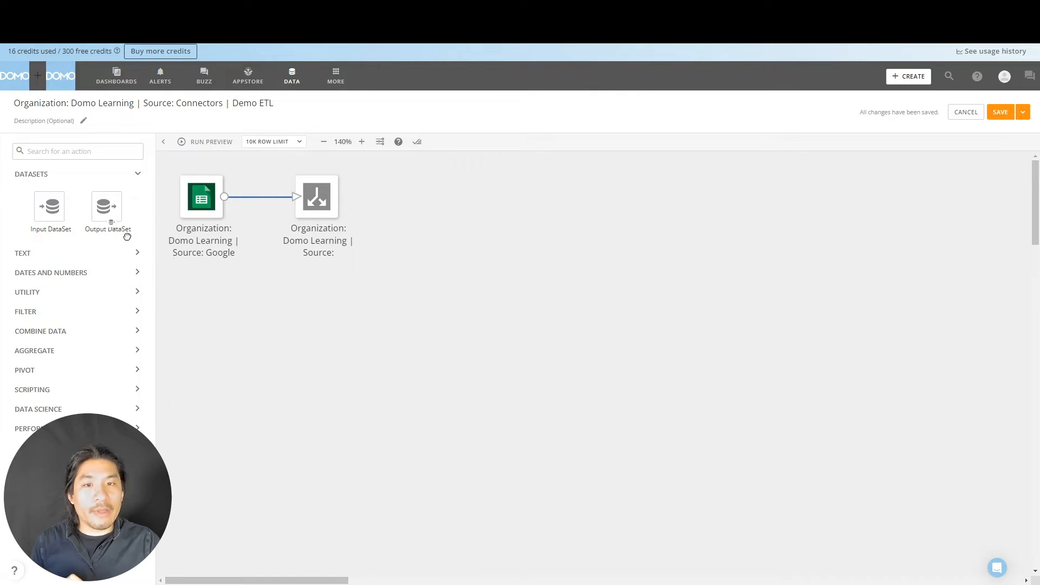
pyautogui.moveTo(107, 209); pyautogui.dragTo(332, 302)
pyautogui.click(441, 197)
pyautogui.moveTo(225, 197); pyautogui.dragTo(332, 303)
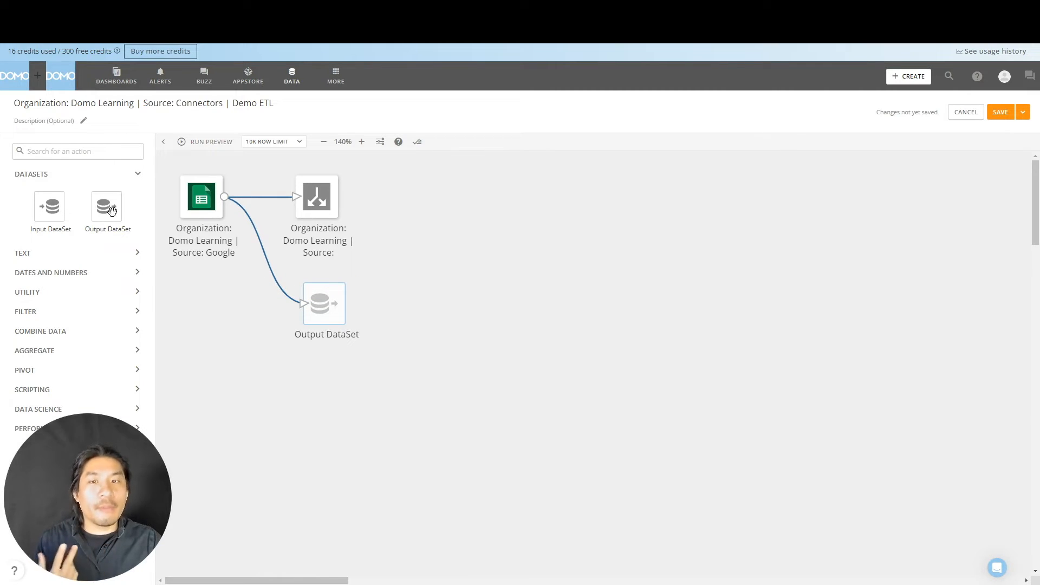
pyautogui.moveTo(111, 212); pyautogui.dragTo(306, 374)
pyautogui.click(448, 239)
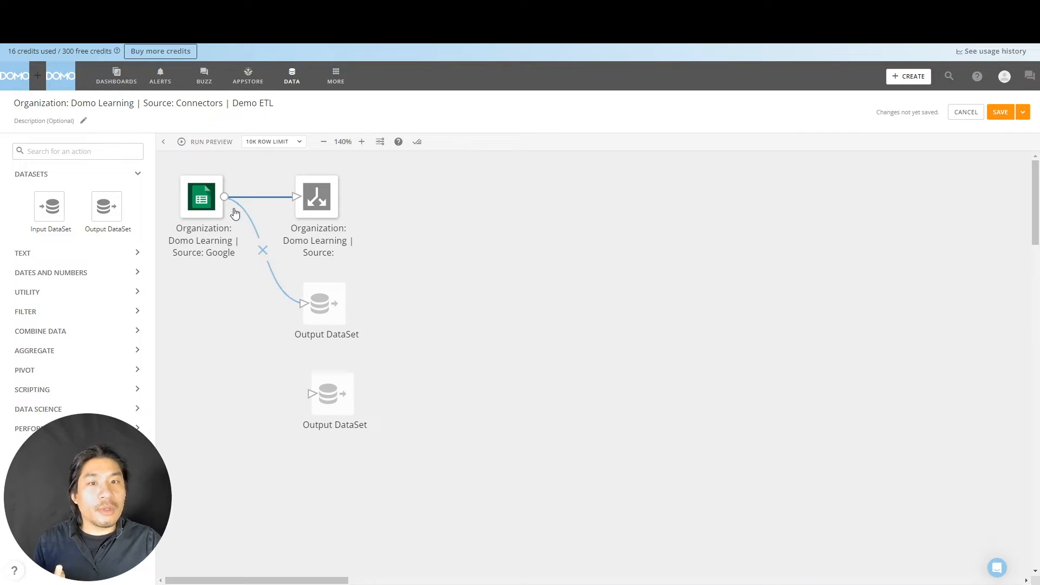
pyautogui.moveTo(224, 206); pyautogui.dragTo(325, 395)
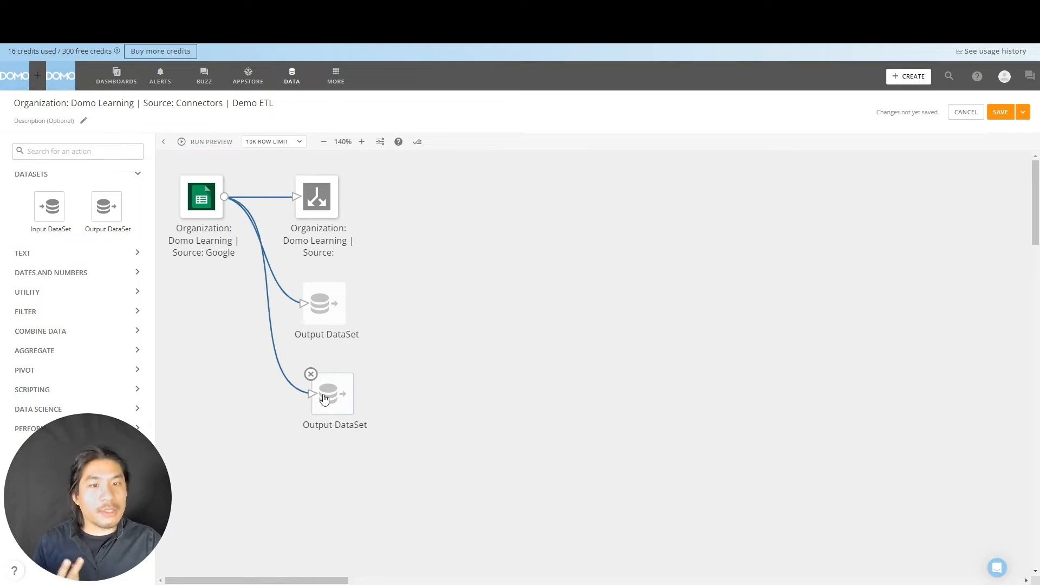
pyautogui.click(302, 284)
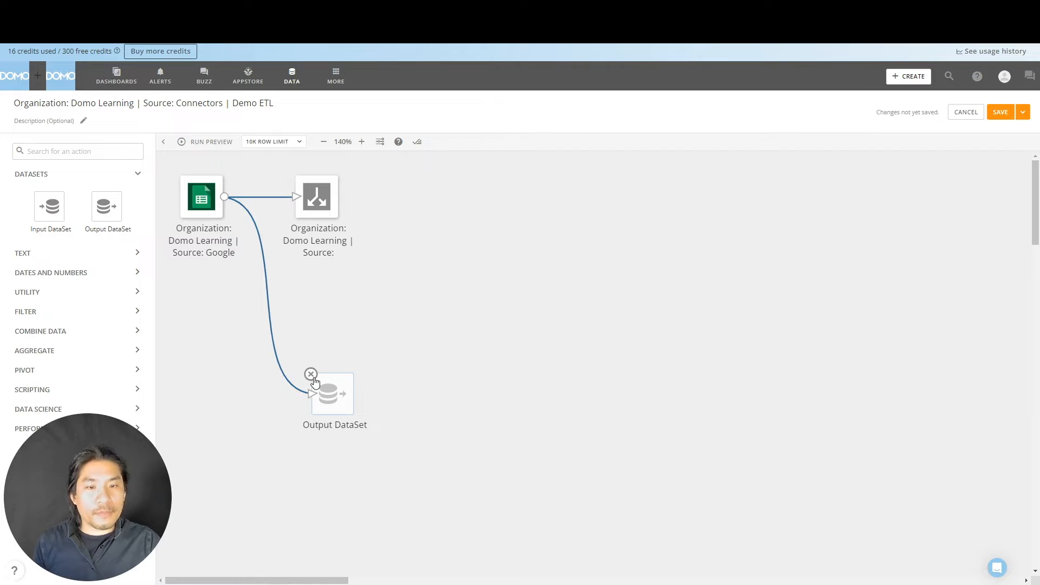
pyautogui.click(312, 376)
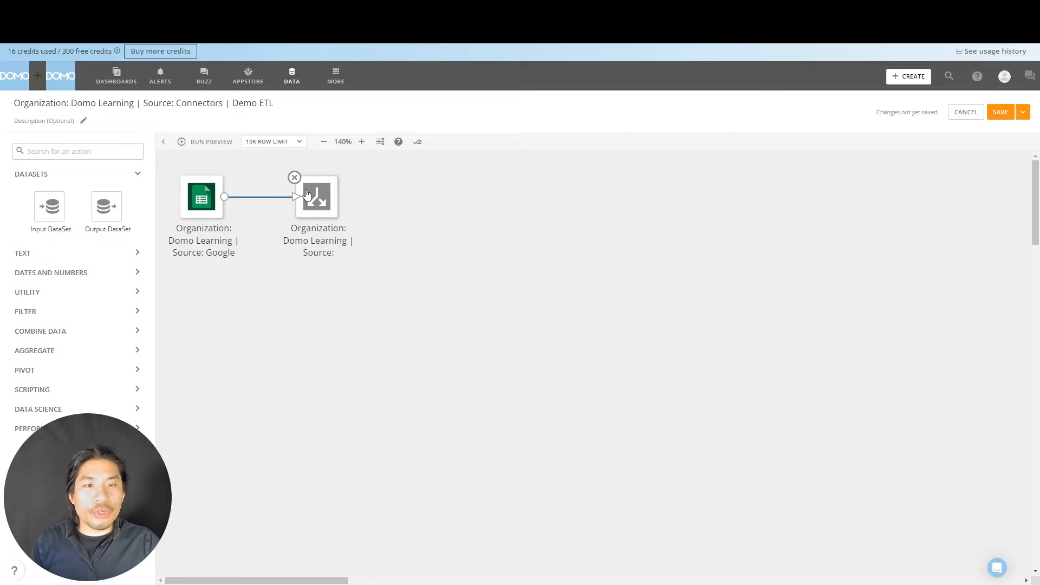
# Move the output dataset away from the Google Sheets input, leaving a wide gap between them.
pyautogui.moveTo(313, 200); pyautogui.dragTo(567, 201)
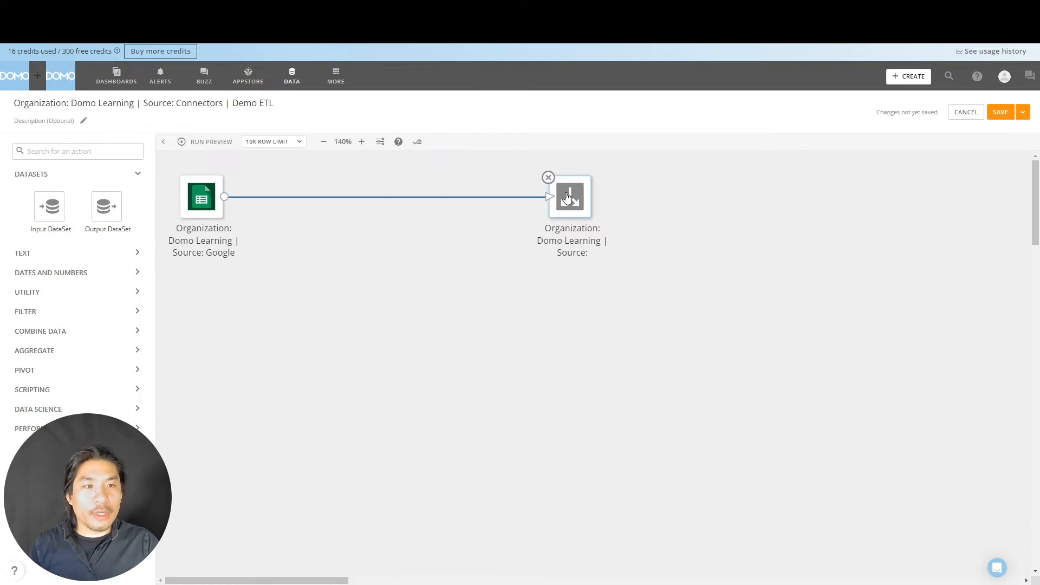
# Examine the Google Sheets input's dataset details, including its columns by type, and its data rows.
pyautogui.click(199, 195)
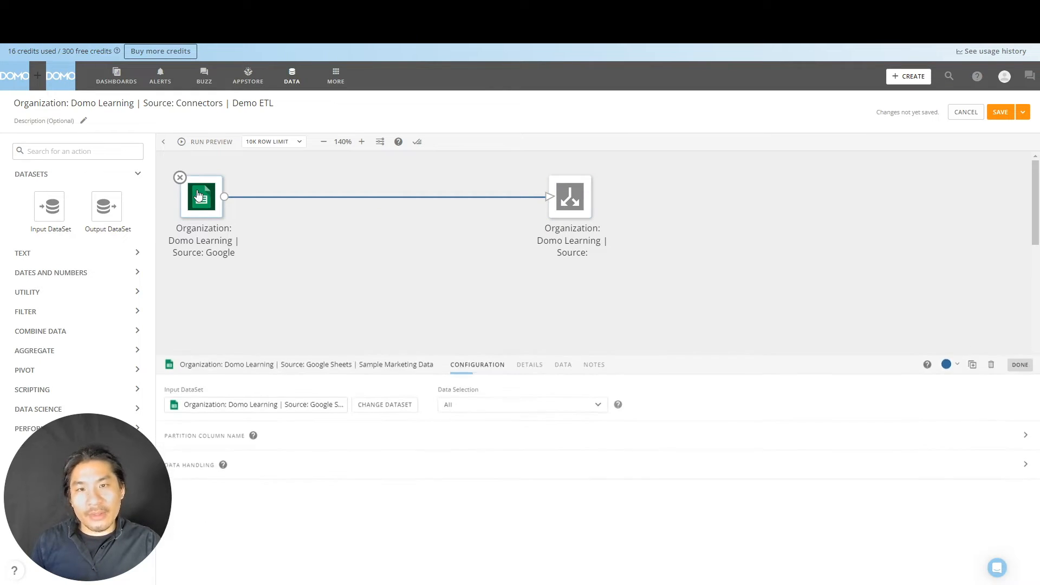
pyautogui.click(529, 372)
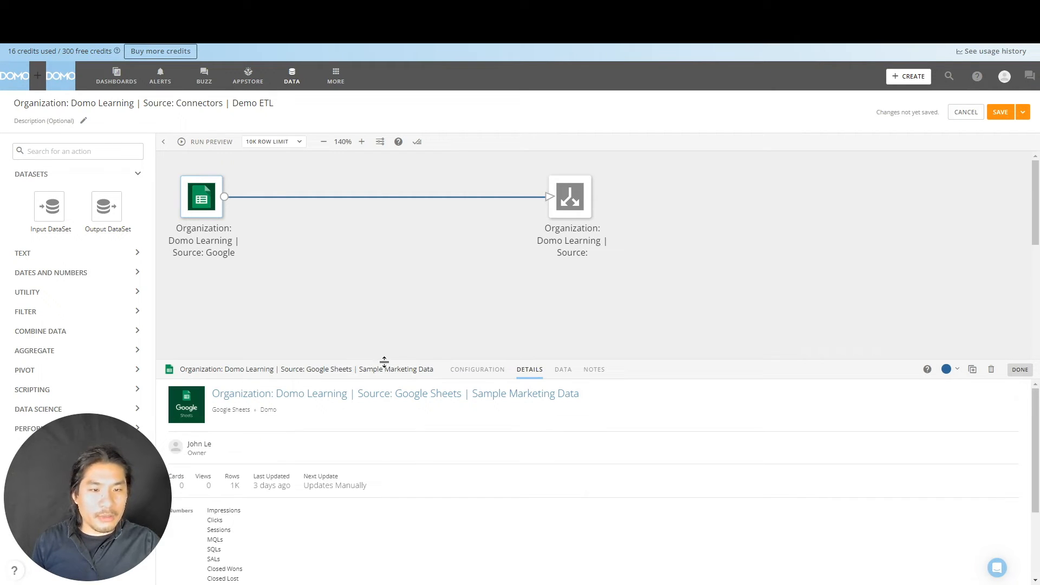
pyautogui.moveTo(384, 361); pyautogui.dragTo(376, 239)
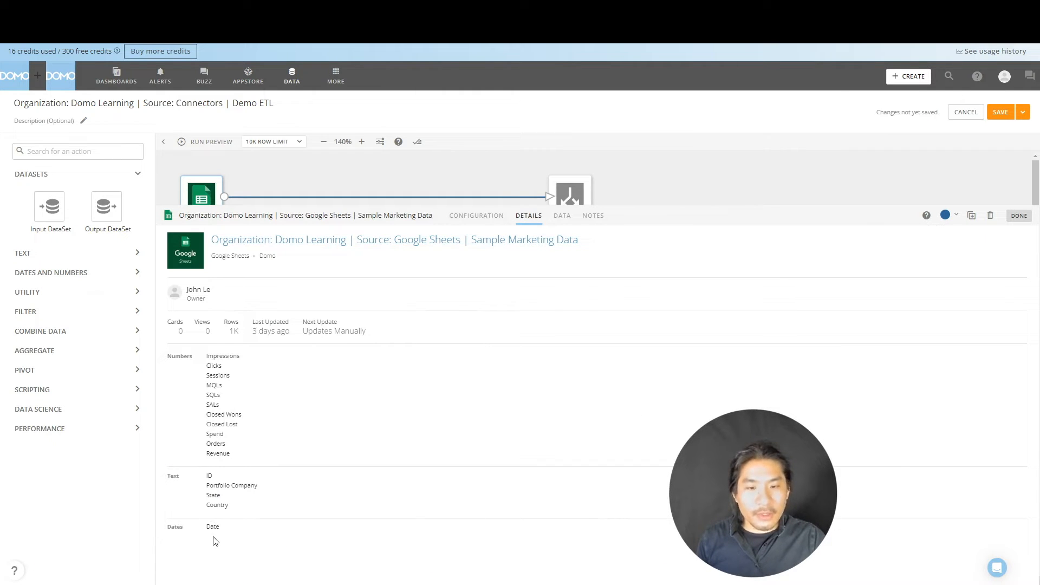
pyautogui.click(565, 217)
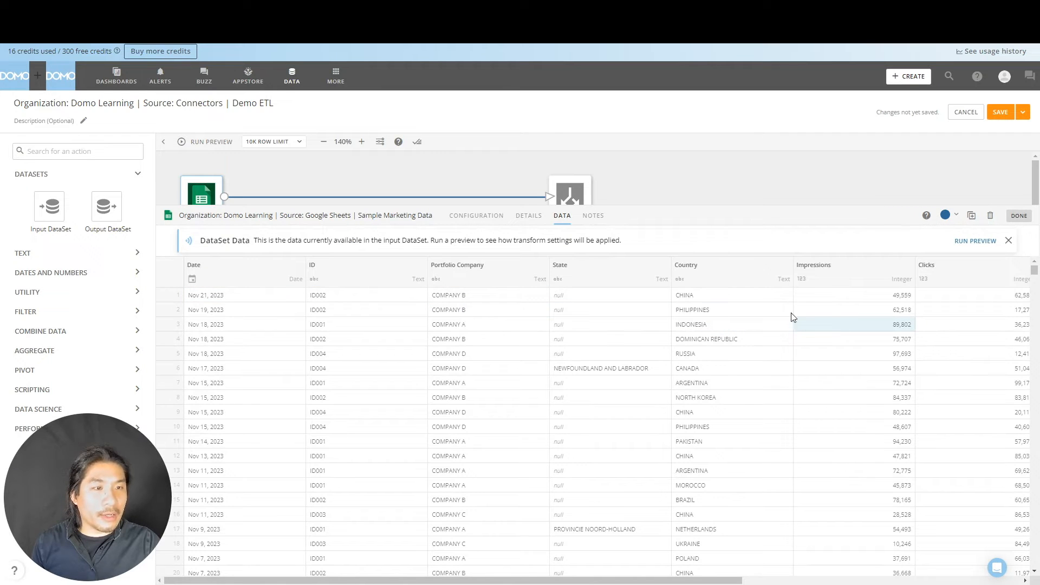
# Add the note "Sample Data" to the Google Sheets input.
pyautogui.click(601, 223)
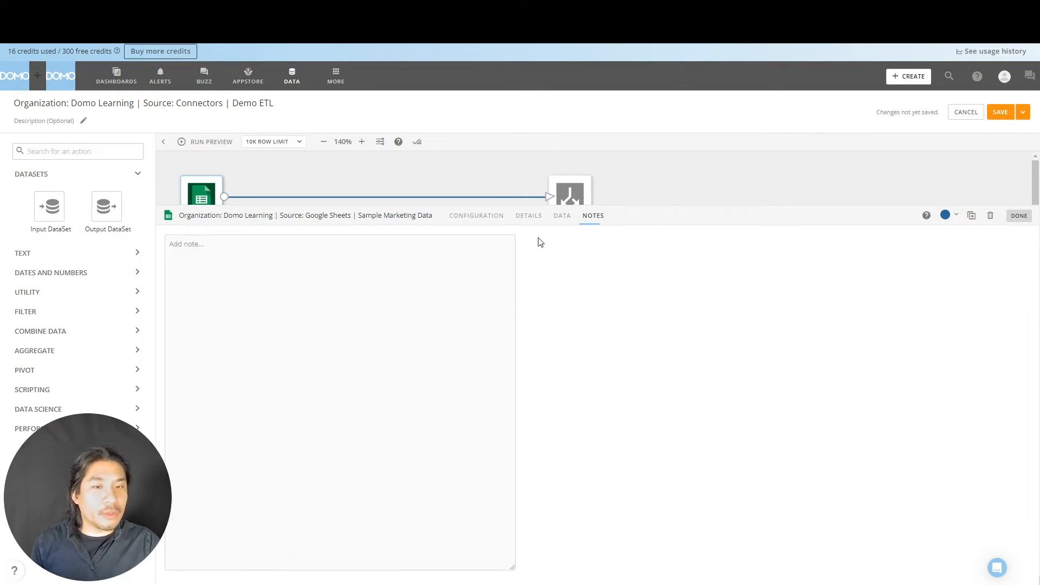
pyautogui.click(419, 263)
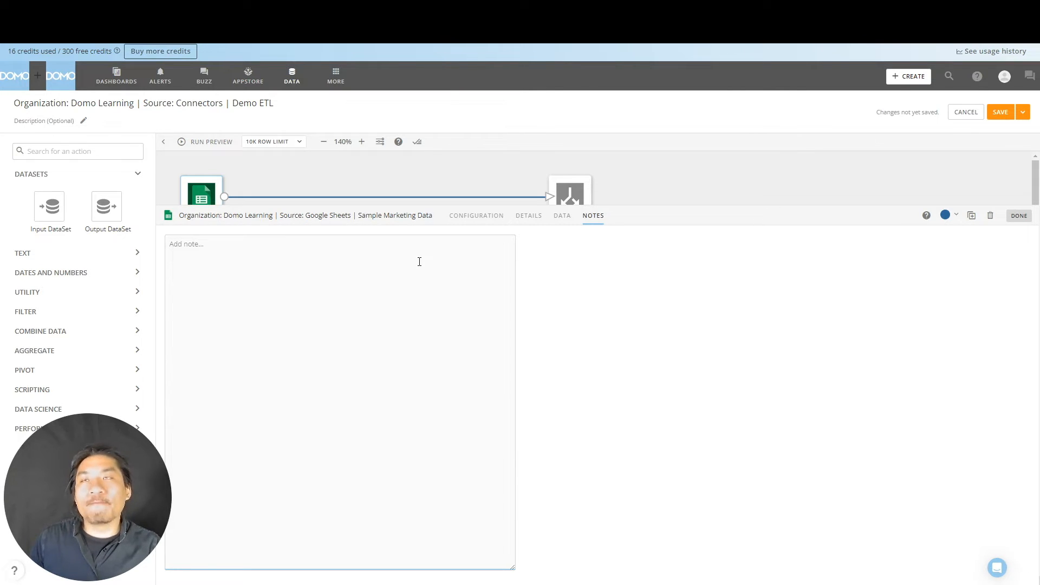
pyautogui.write('Sample Data')
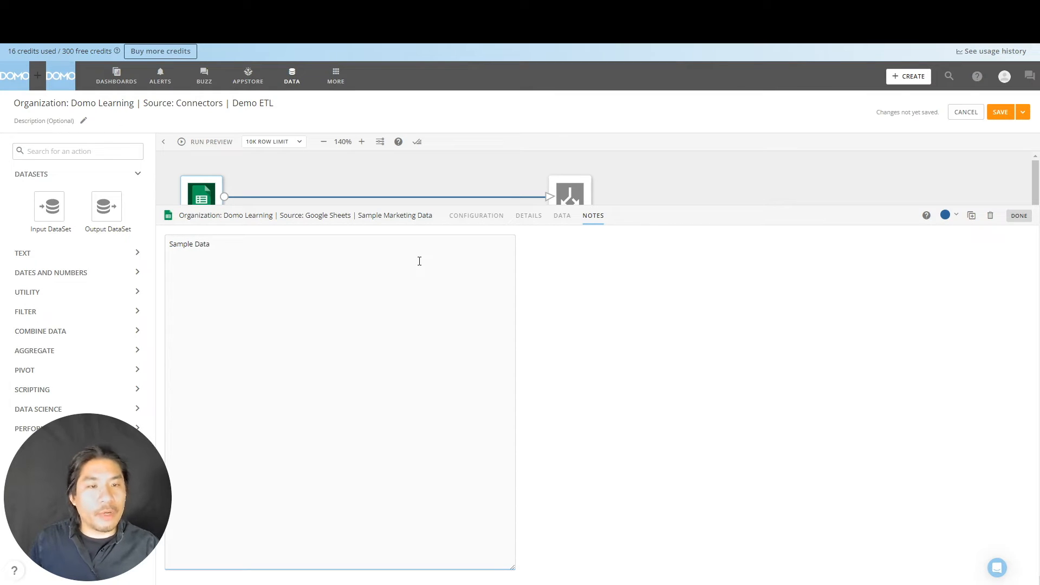
pyautogui.click(388, 183)
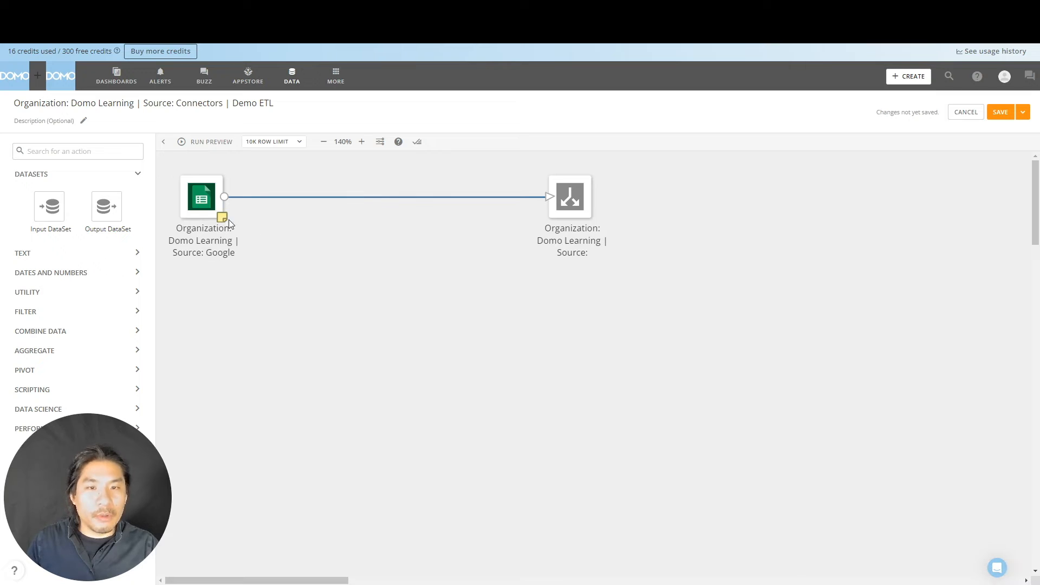
pyautogui.moveTo(224, 222)
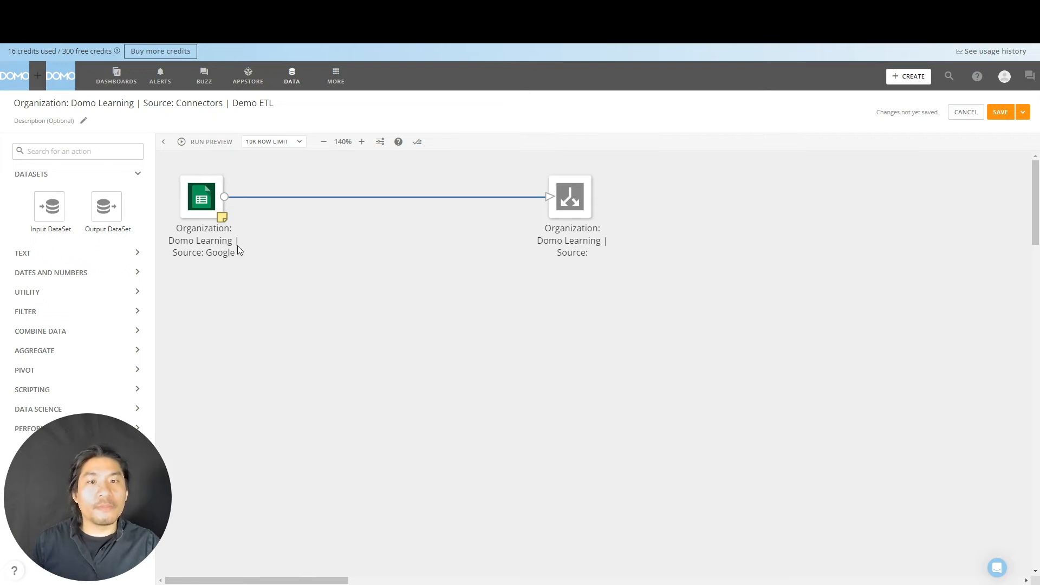
# Set the Date column's data type to Date in the Google Sheets input's data handling settings, after trying Text.
pyautogui.click(206, 217)
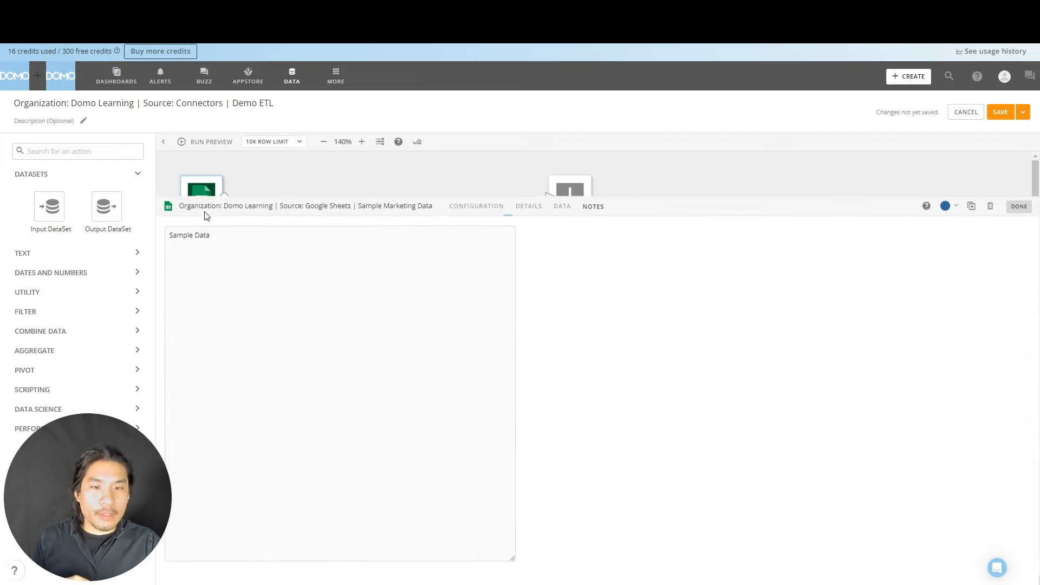
pyautogui.click(478, 218)
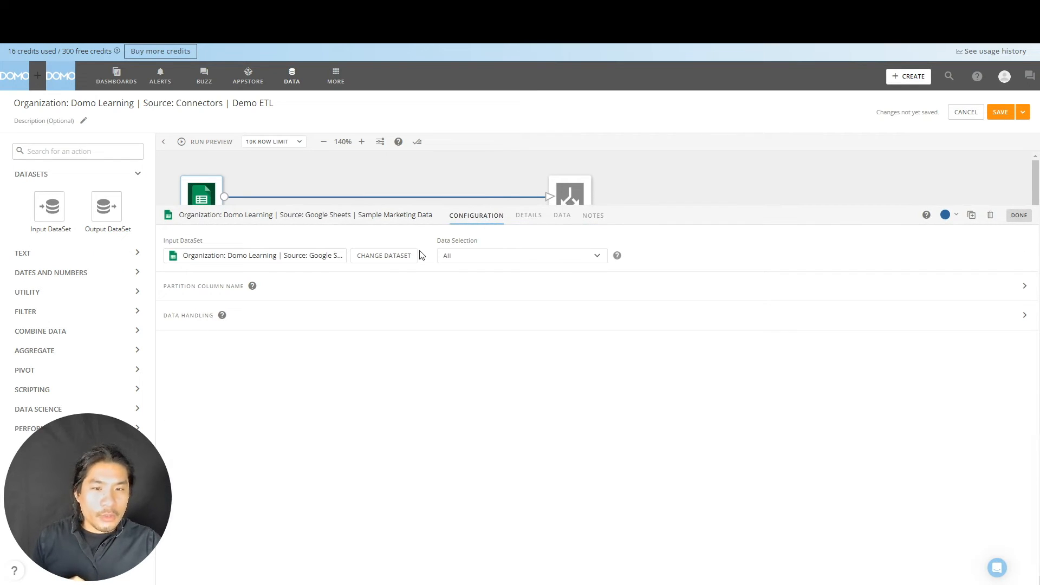
pyautogui.click(186, 318)
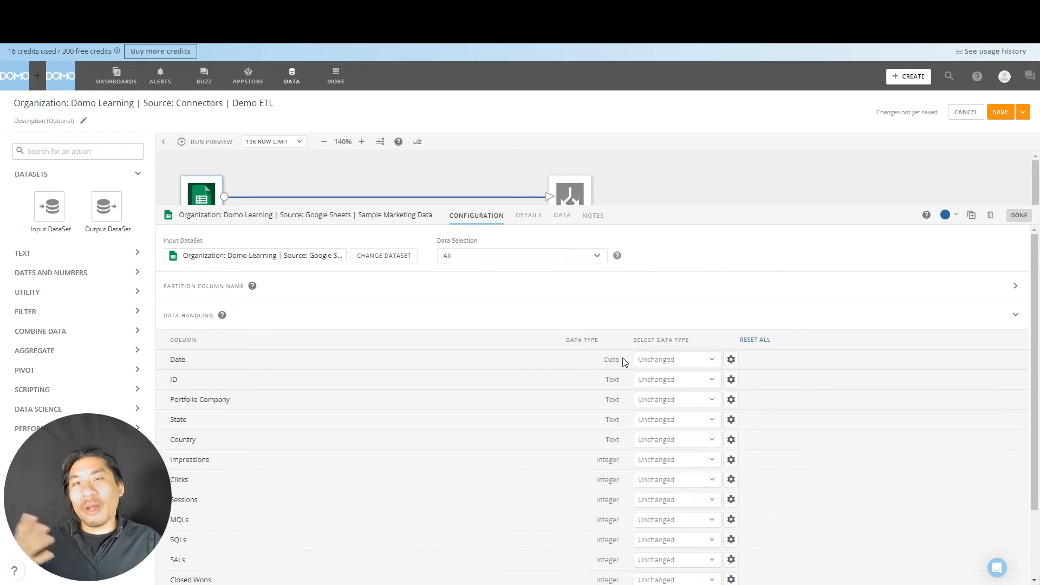
pyautogui.click(652, 368)
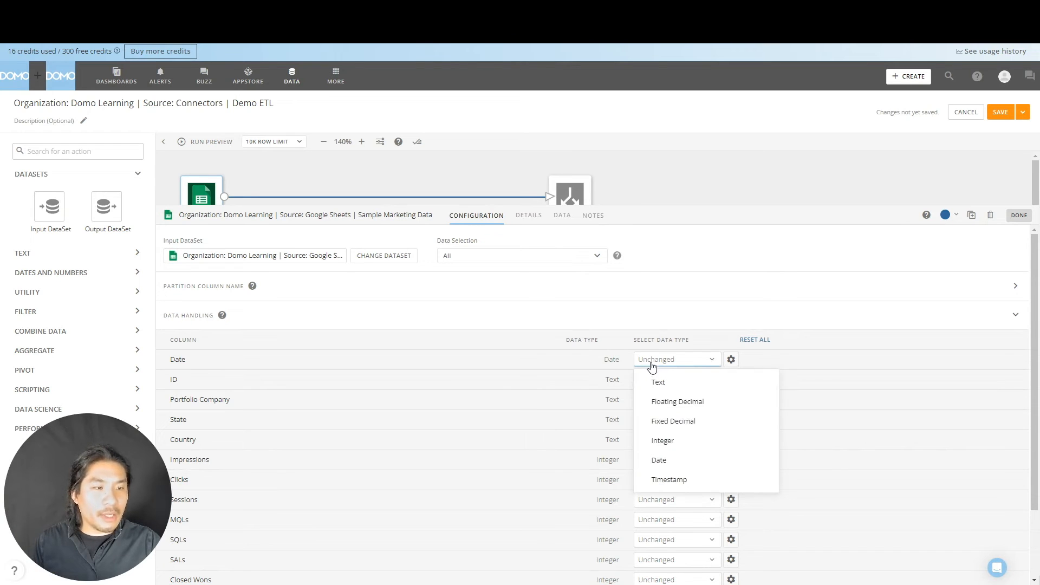
pyautogui.click(659, 383)
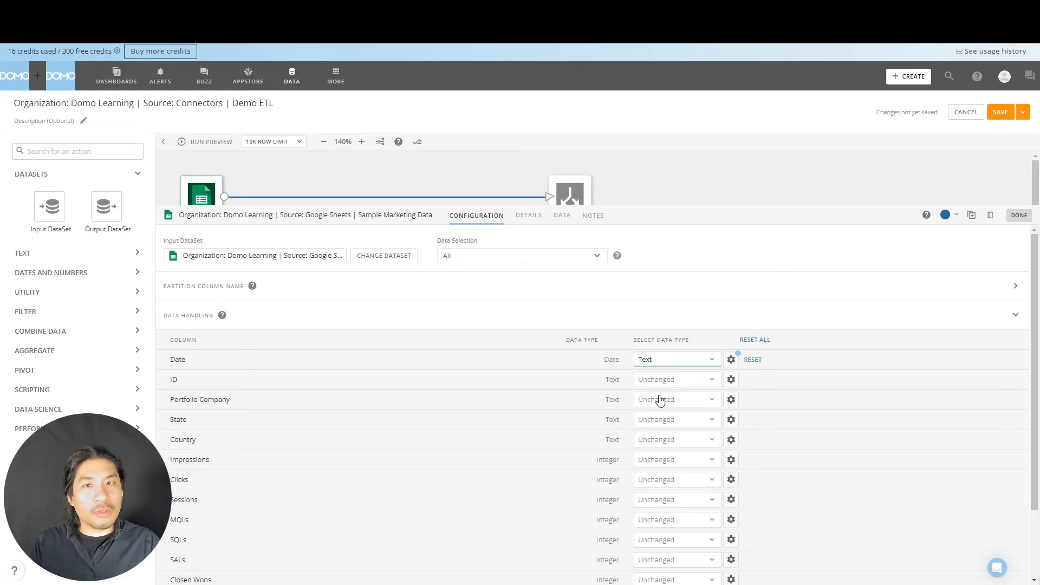
pyautogui.click(674, 360)
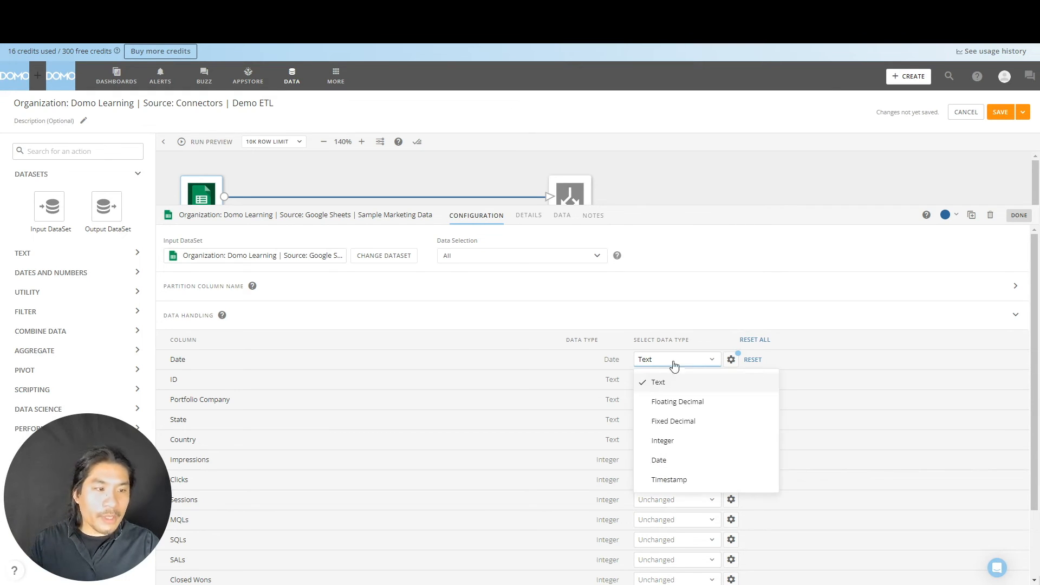
pyautogui.click(675, 460)
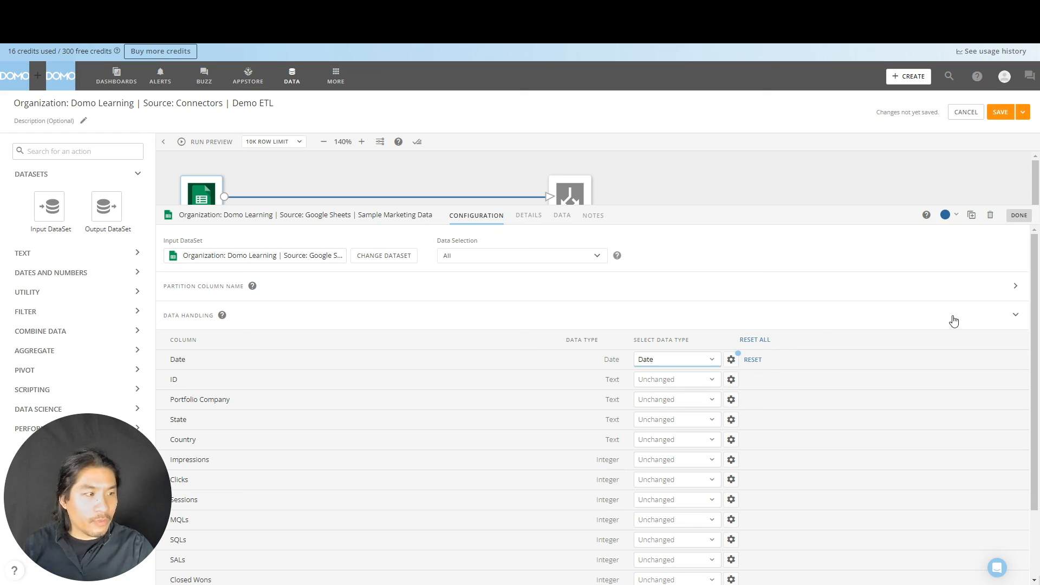
pyautogui.click(1019, 215)
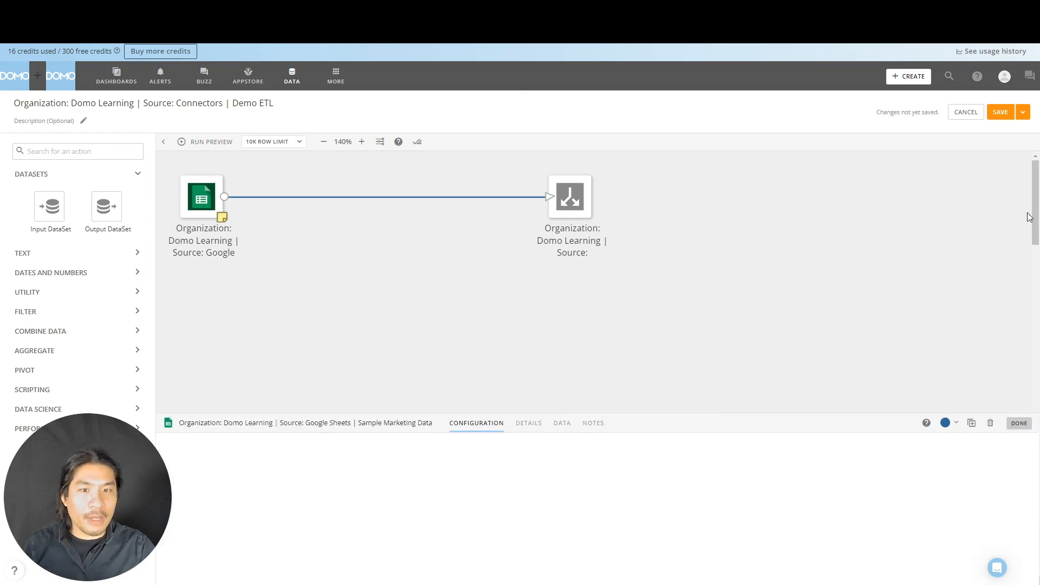